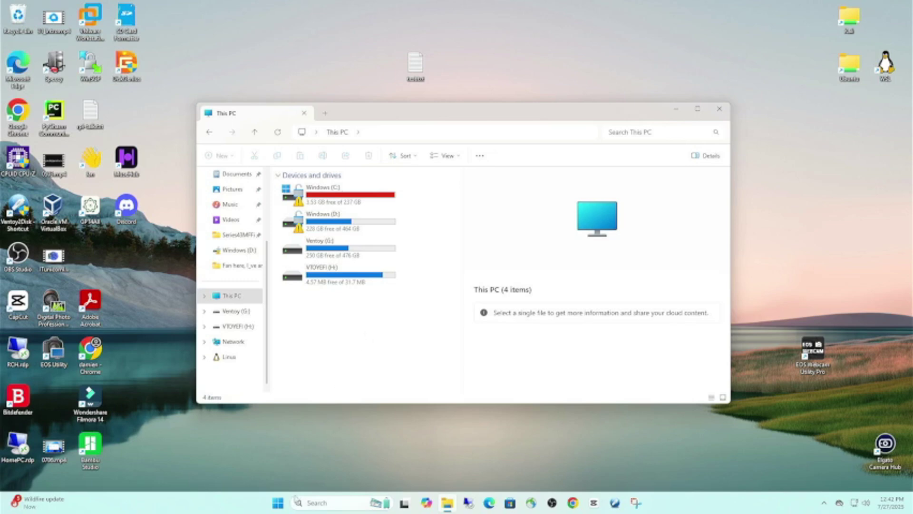
- Search 'bitl' from the Start menu and open Manage BitLocker
left_click(278, 503)
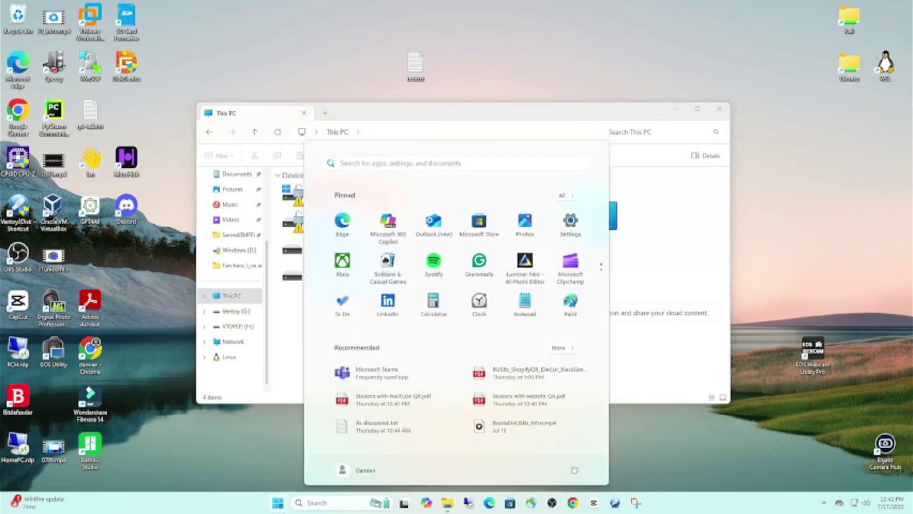
type("bi")
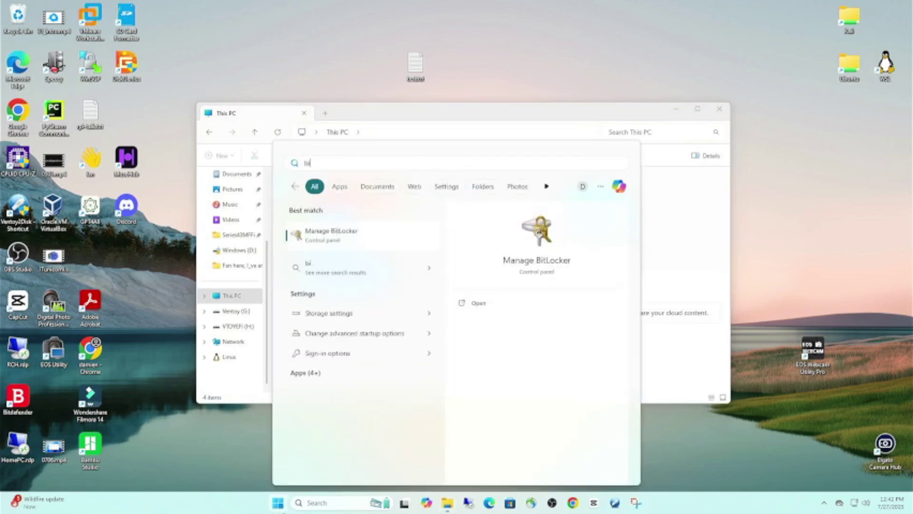
type("tl")
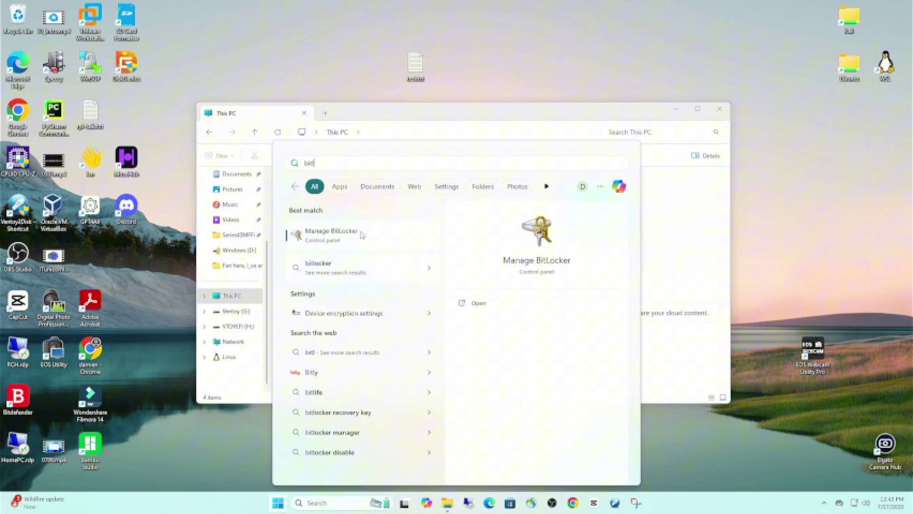
left_click(363, 234)
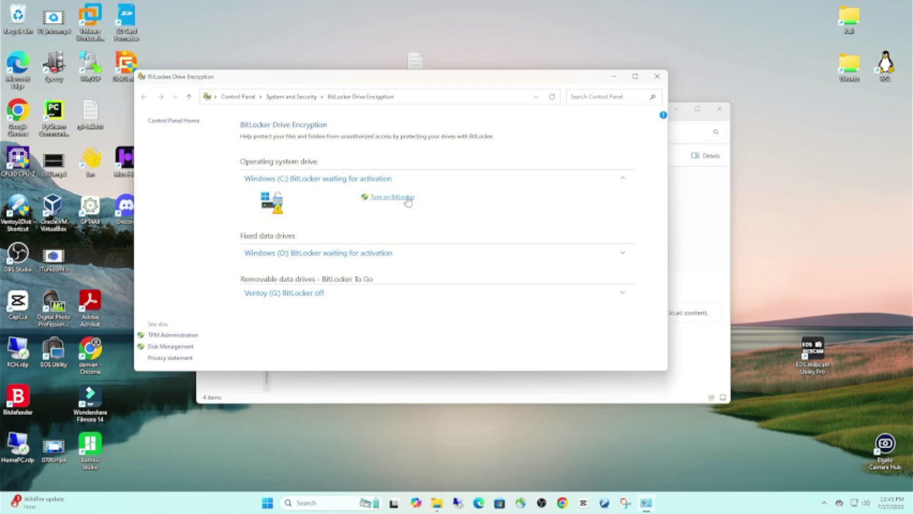
- Expand the Windows (D:) BitLocker details, then close the BitLocker Drive Encryption window
left_click(622, 254)
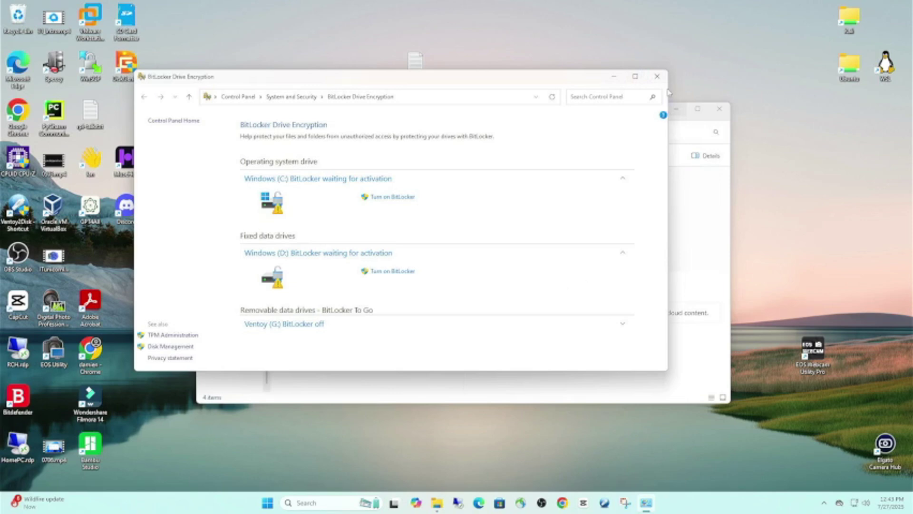
left_click(657, 77)
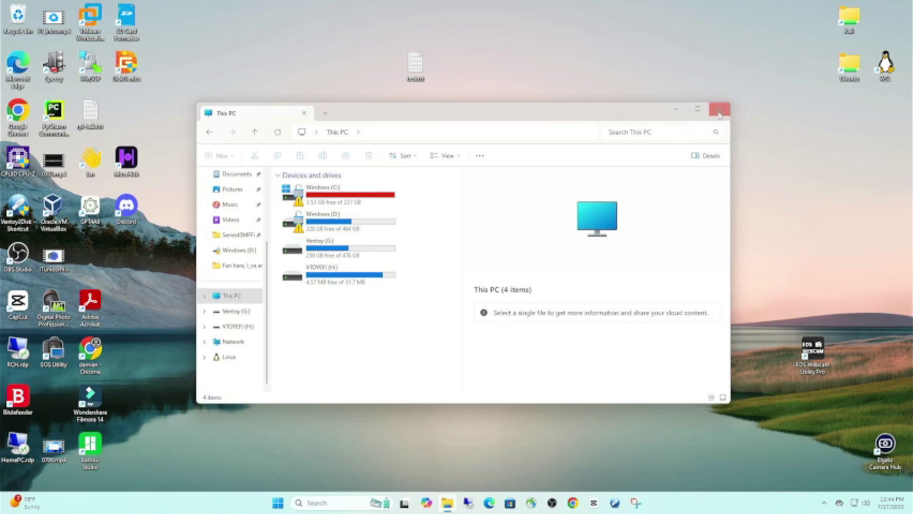
- Close File Explorer and restart the computer from the Start button's context menu
left_click(719, 111)
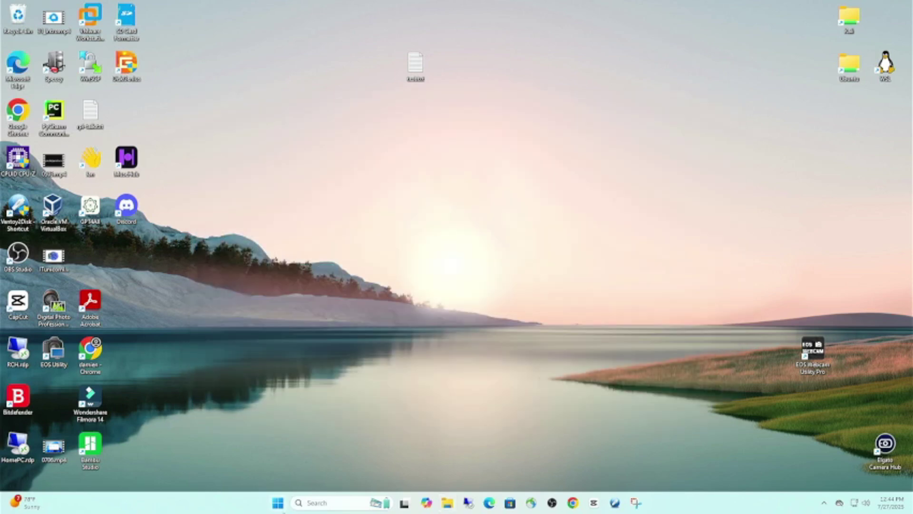
right_click(280, 504)
mouse_move(280, 464)
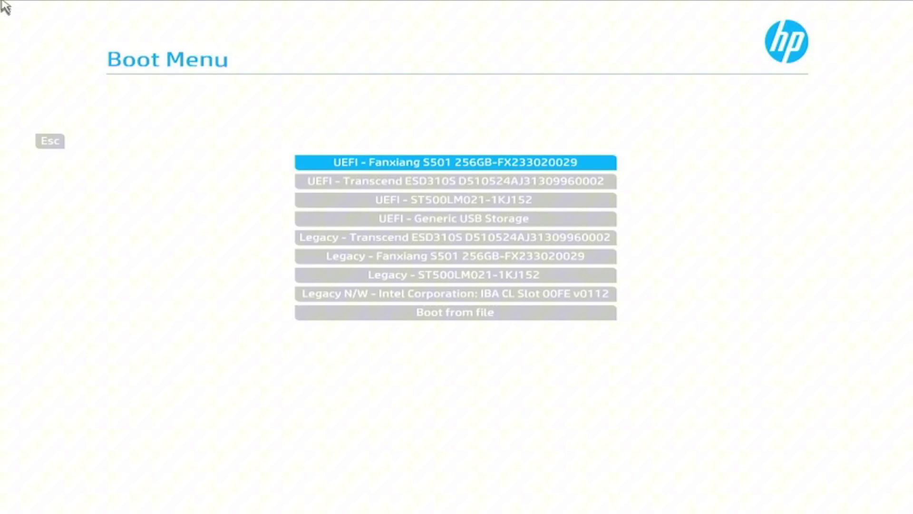
- In the HP Boot Menu, boot from the UEFI - Transcend ESD310S drive
key("Down")
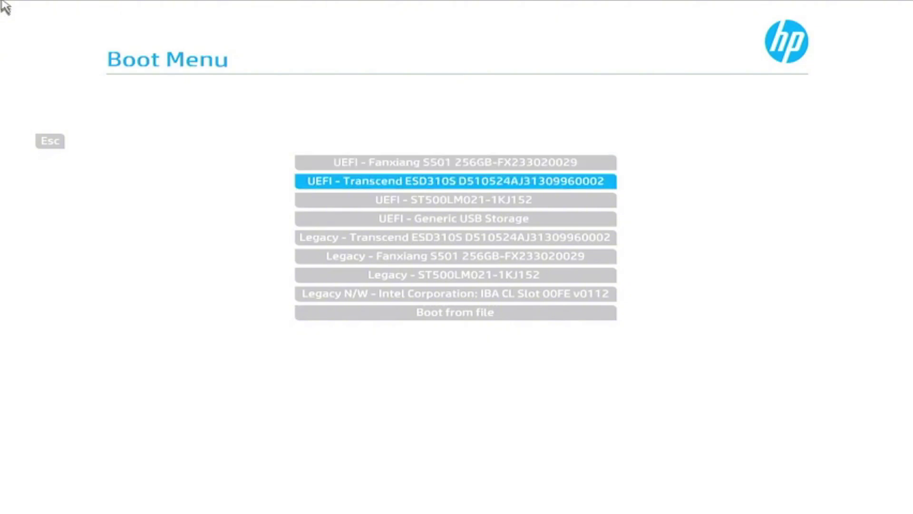
key("Down")
key("Down")
key("Down")
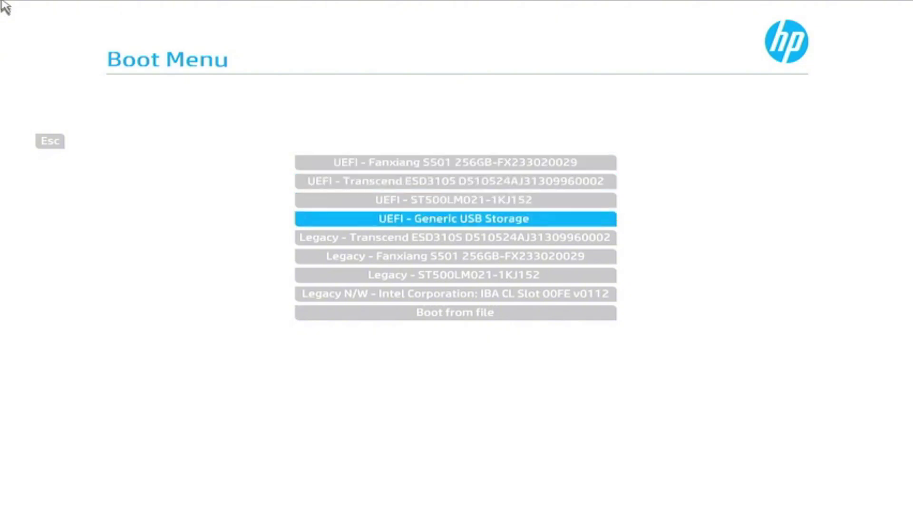
key("Up")
key("Up")
key("Up")
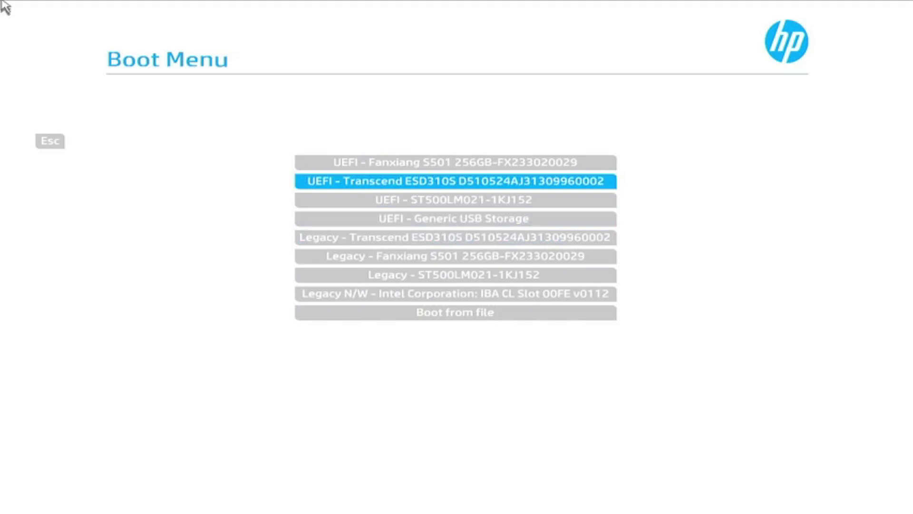
key("Return")
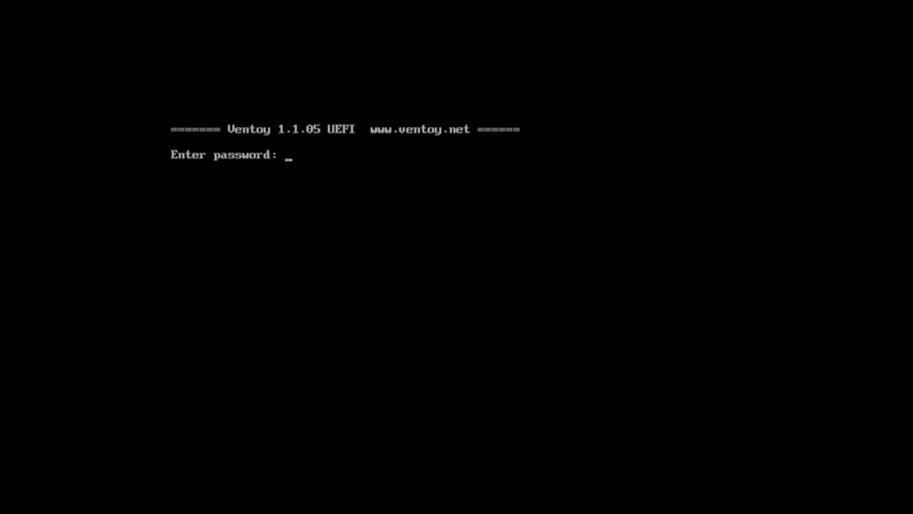
- Enter the Ventoy password, fixing typos with Backspace, and submit it to unlock the menu
type("******")
key("BackSpace")
key("BackSpace")
key("BackSpace")
key("BackSpace")
key("BackSpace")
key("BackSpace")
type("*")
key("BackSpace")
type("**")
key("BackSpace")
key("BackSpace")
type("************")
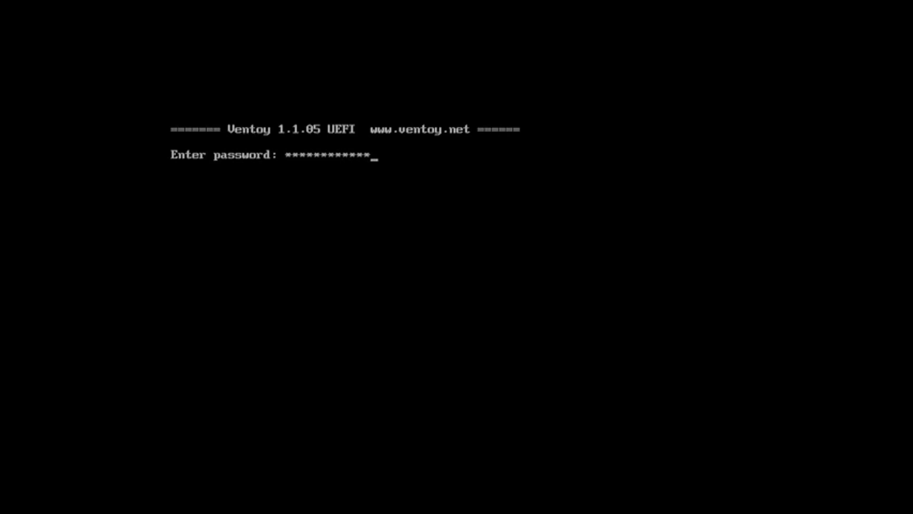
type("*")
key("Return")
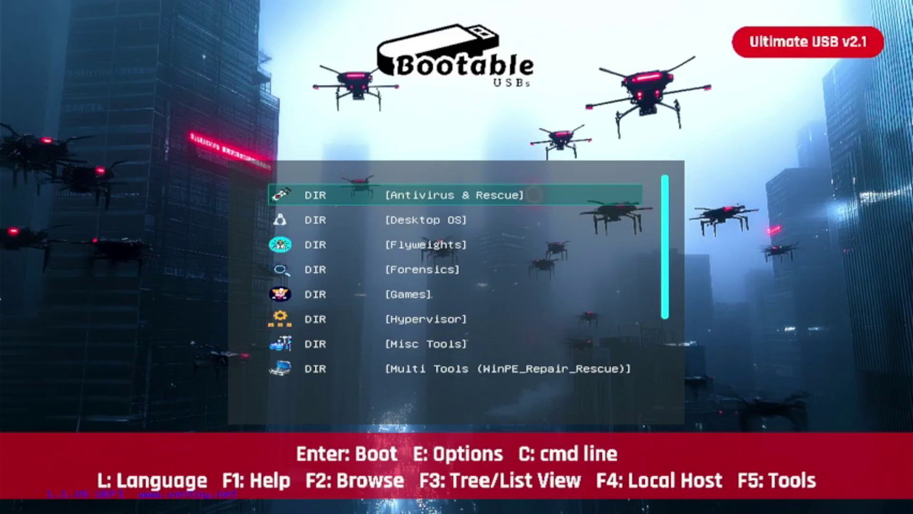
- Browse the Ventoy categories, open [Desktop OS] and move down to the linuxmint image
key("Down")
key("Down")
key("Down")
key("Down")
key("Down")
key("Down")
key("Down")
key("Down")
key("Down")
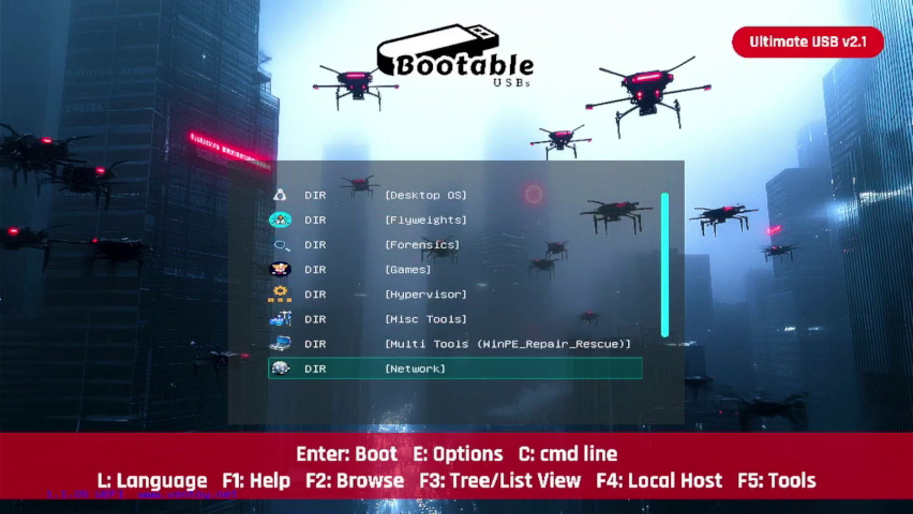
key("Down")
key("Down")
key("Down")
key("Up")
key("Up")
key("Up")
key("Up")
key("Up")
key("Up")
key("Up")
key("Up")
key("Up")
key("Up")
key("Up")
key("Up")
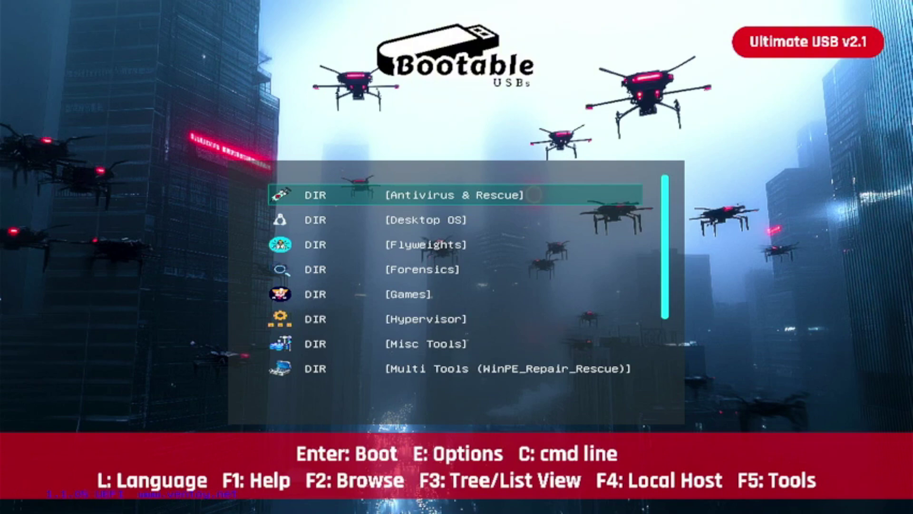
key("Down")
key("Return")
key("Down")
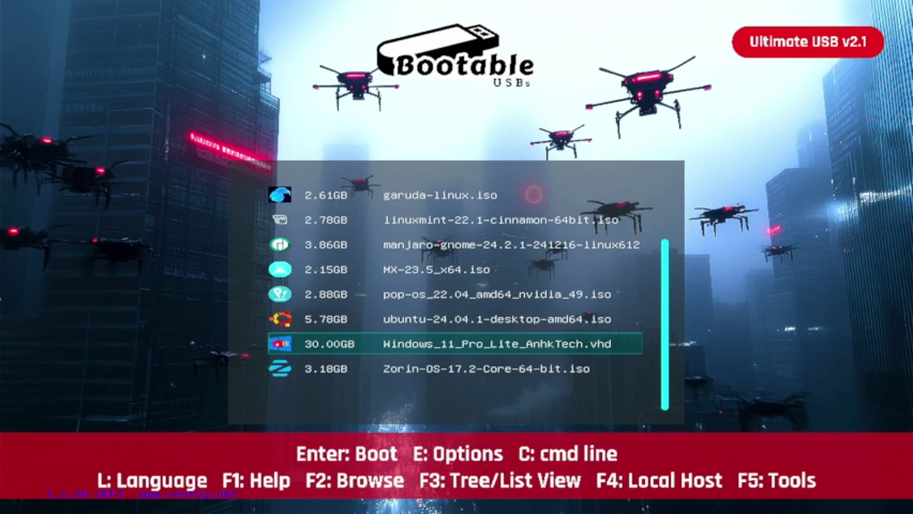
- Browse the Desktop OS image list, moving between the manjaro and debian entries
key("Up")
key("Up")
key("Down")
key("Down")
key("Up")
key("Up")
key("Up")
key("Up")
key("Up")
key("Up")
key("Up")
key("Up")
key("Up")
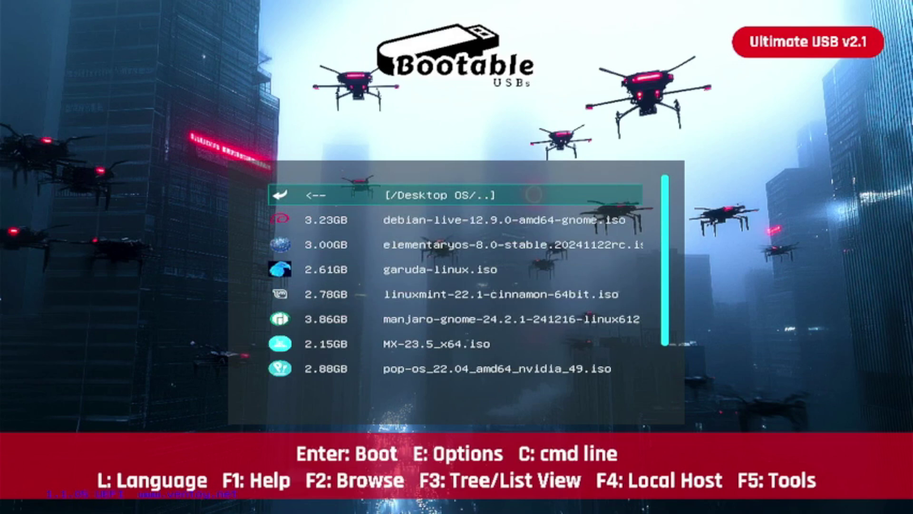
key("Down")
key("Down")
key("Down")
key("Down")
key("Down")
key("Down")
key("Down")
key("Down")
key("Down")
key("Down")
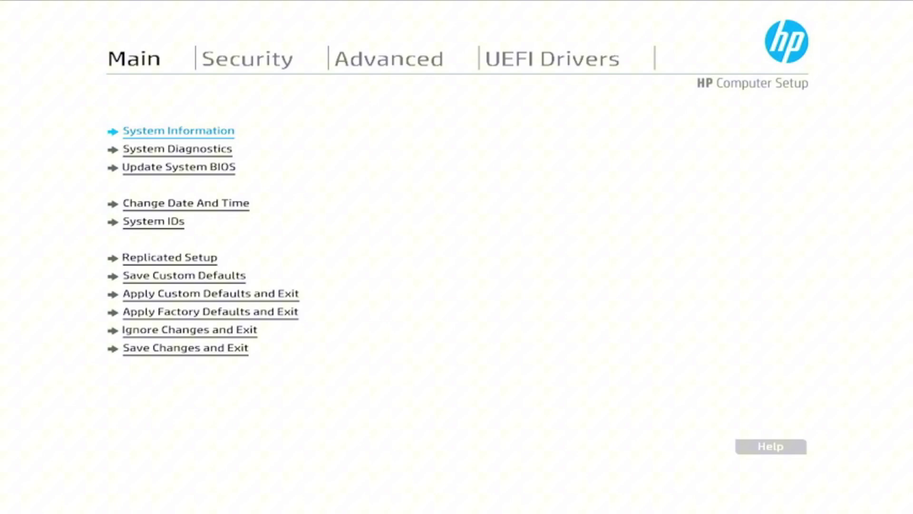
- Move from the Main tab to the Advanced tab in HP Computer Setup
key("Right")
key("Right")
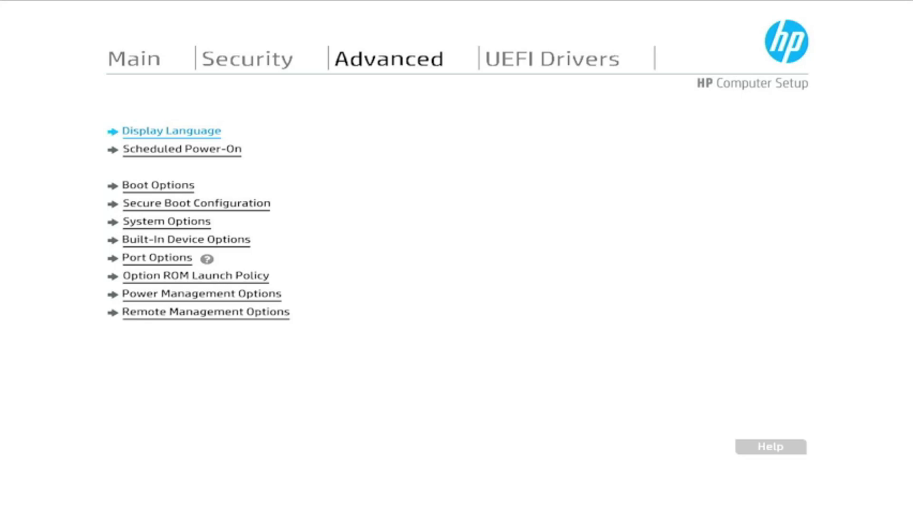
- Select Boot Options in the Advanced list to view USB Storage Boot, Fast Boot and startup delay
key("Down")
key("Down")
key("Down")
key("Up")
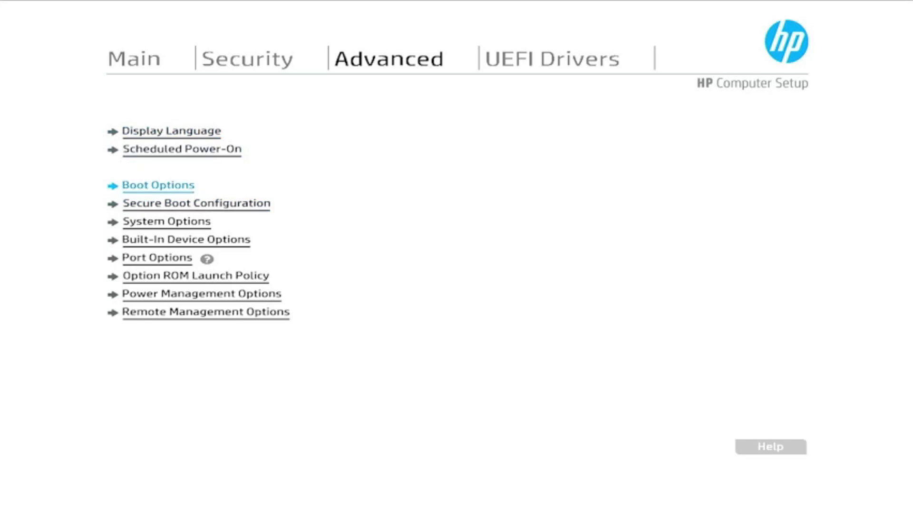
key("Return")
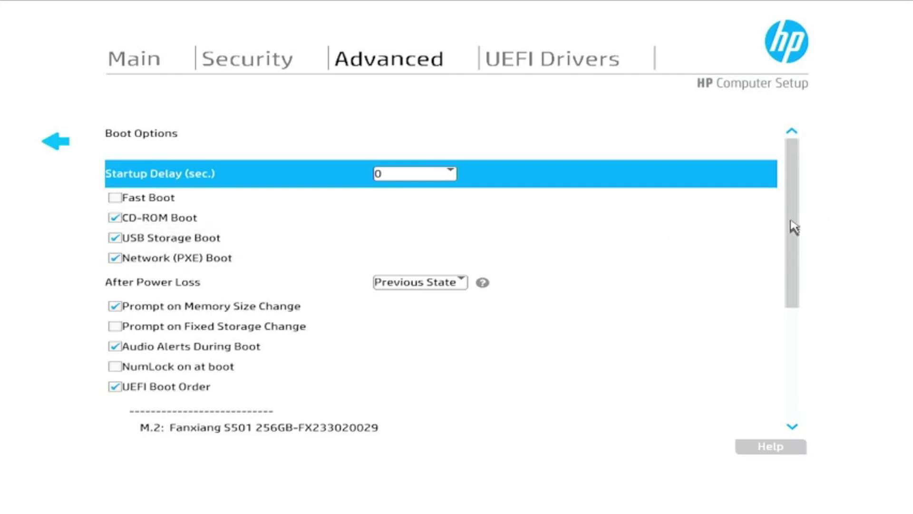
left_click_drag(798, 230, 807, 342)
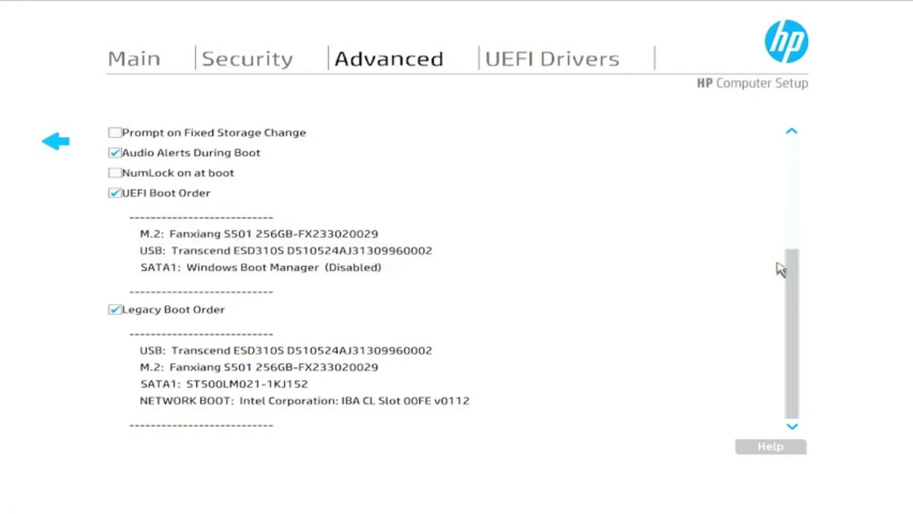
left_click_drag(793, 287, 621, 166)
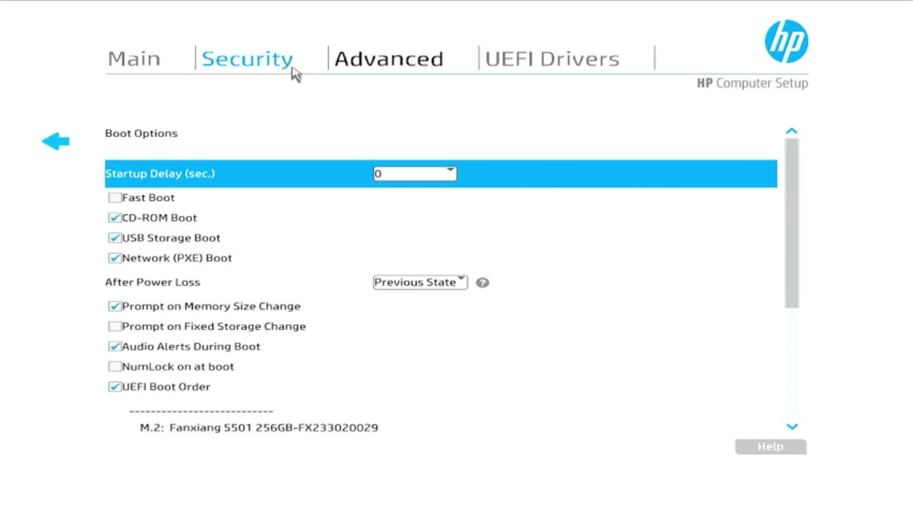
- Return to the Advanced list and open Secure Boot Configuration
left_click(55, 141)
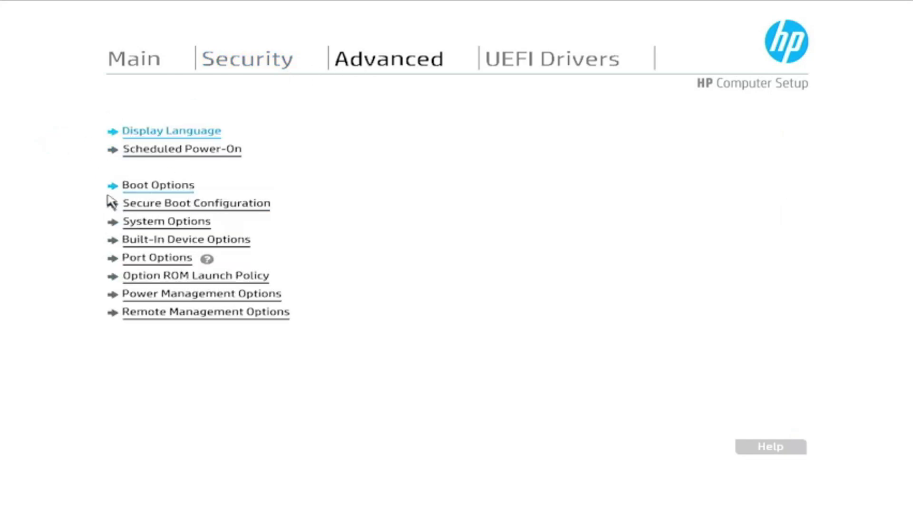
left_click(115, 210)
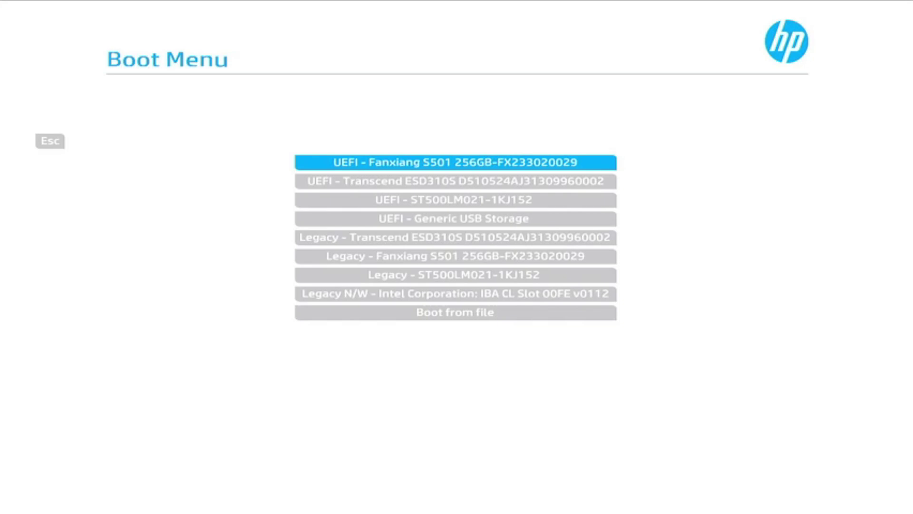
- Boot the UEFI - Transcend ESD310S entry from the HP Boot Menu
key("Down")
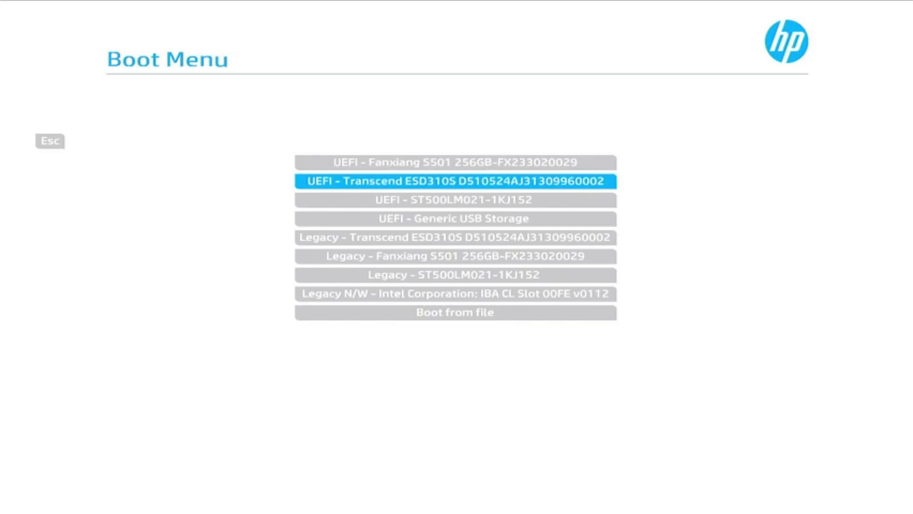
key("Down")
key("Down")
key("Down")
key("Up")
key("Up")
key("Up")
key("Return")
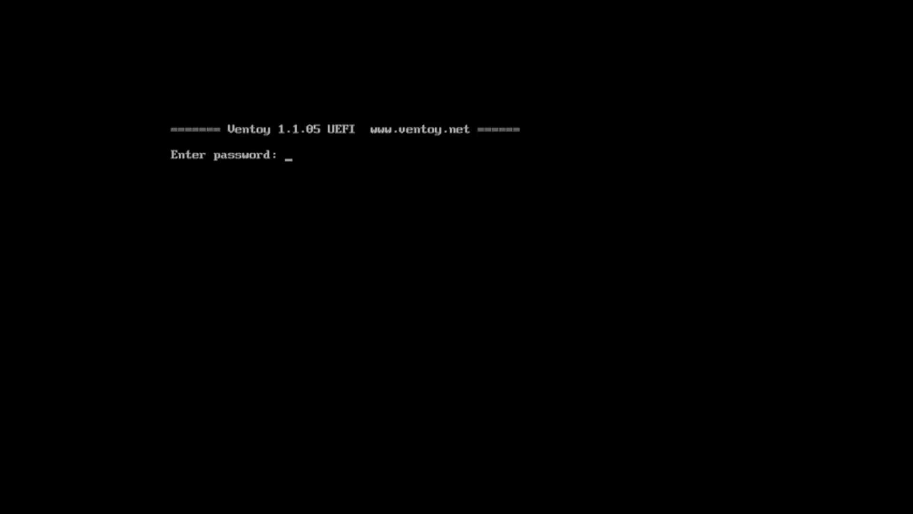
- Enter the Ventoy password and move down to the Flyweights category
type("********")
key("Return")
key("Down")
key("Down")
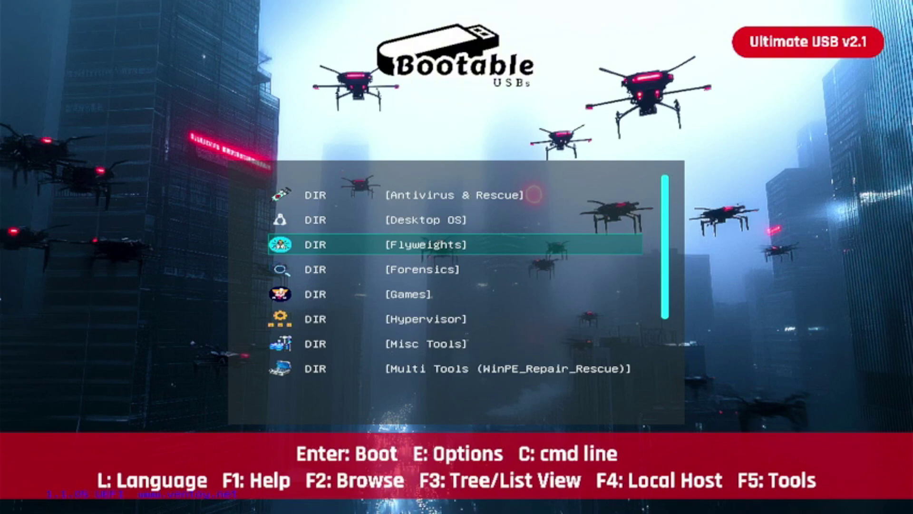
key("Down")
key("Down")
key("Down")
key("Down")
key("Down")
key("Down")
key("Down")
key("Down")
key("Down")
key("Down")
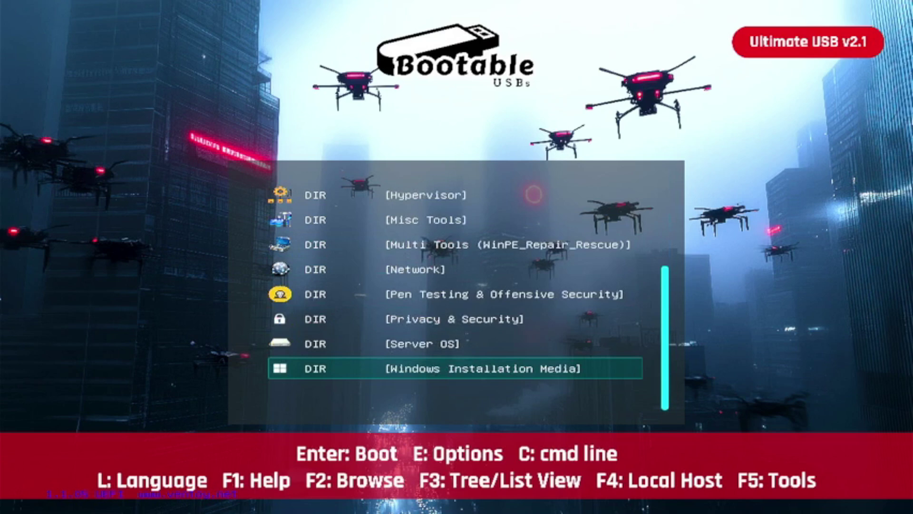
key("Up")
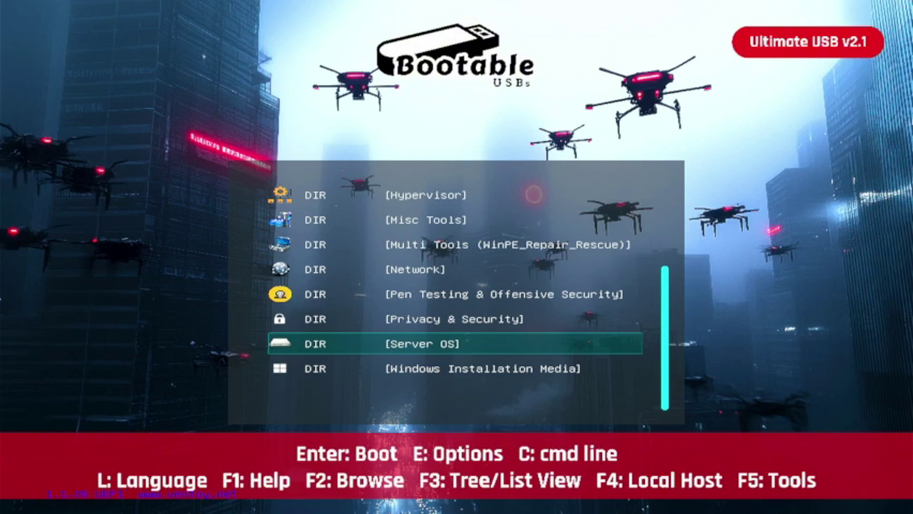
key("Up")
key("Up")
key("Up")
key("Up")
key("Up")
key("Up")
key("Up")
key("Up")
key("Up")
key("Up")
key("Up")
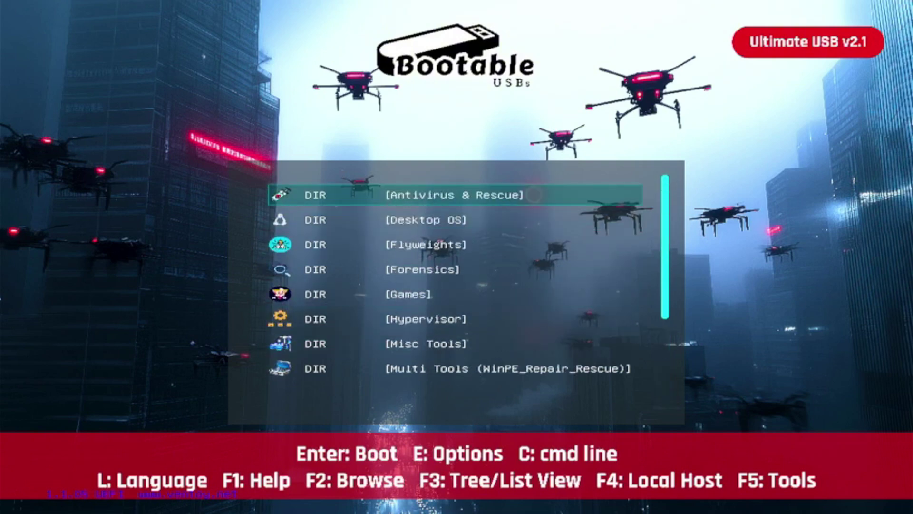